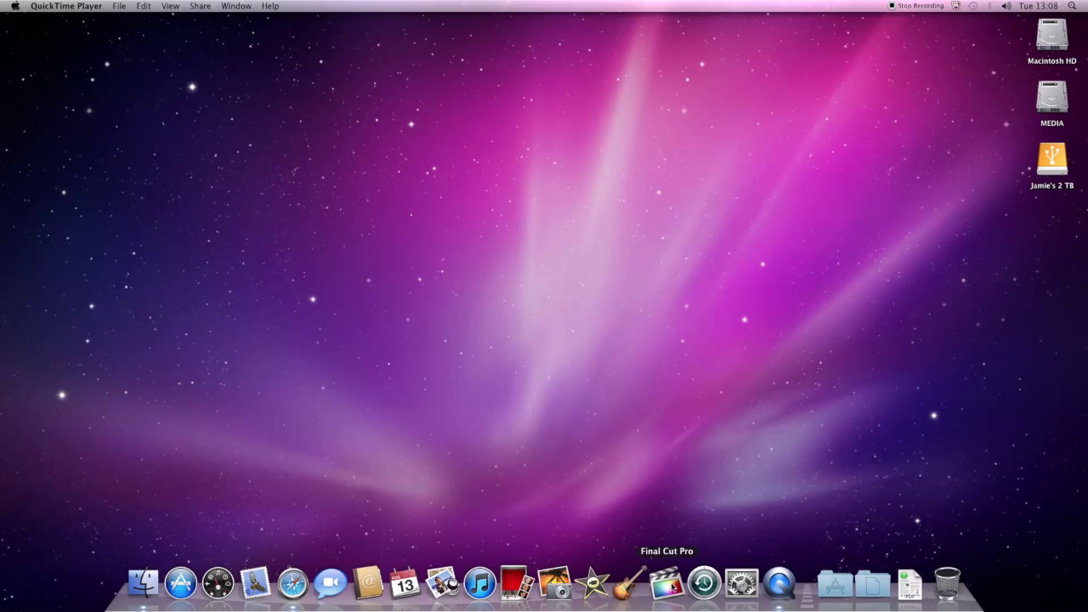
Step: Launch Final Cut Pro and dismiss the warning about projects from a newer version
left_click(673, 585)
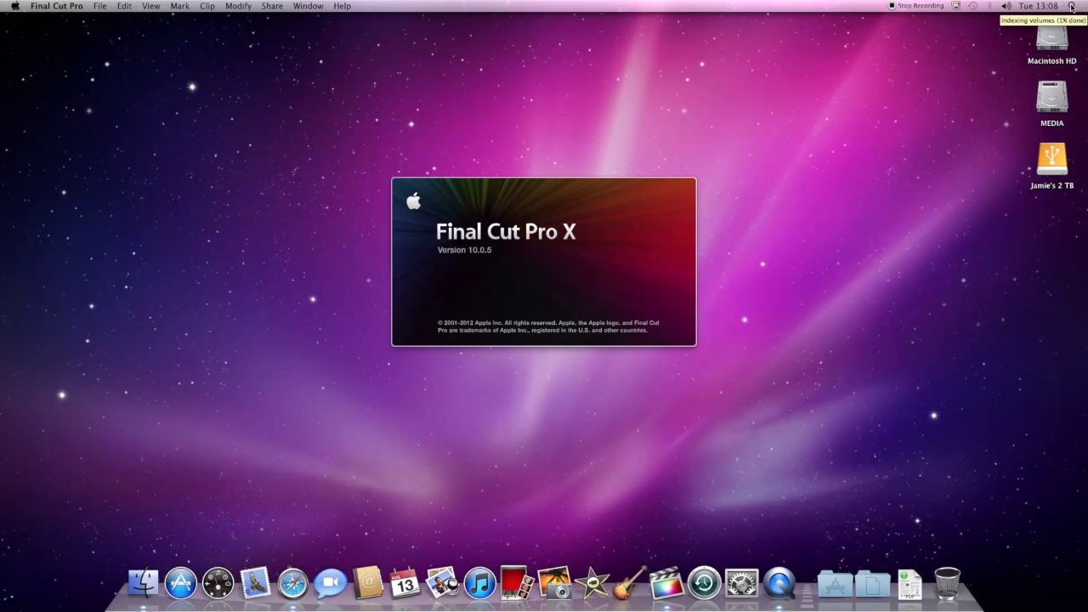
left_click(1071, 6)
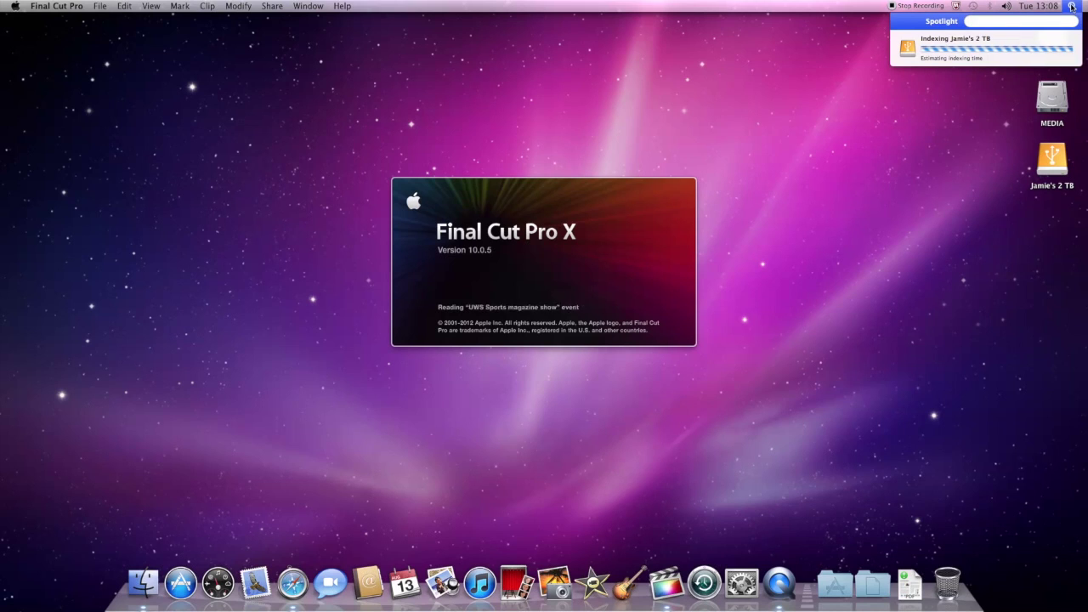
type("final")
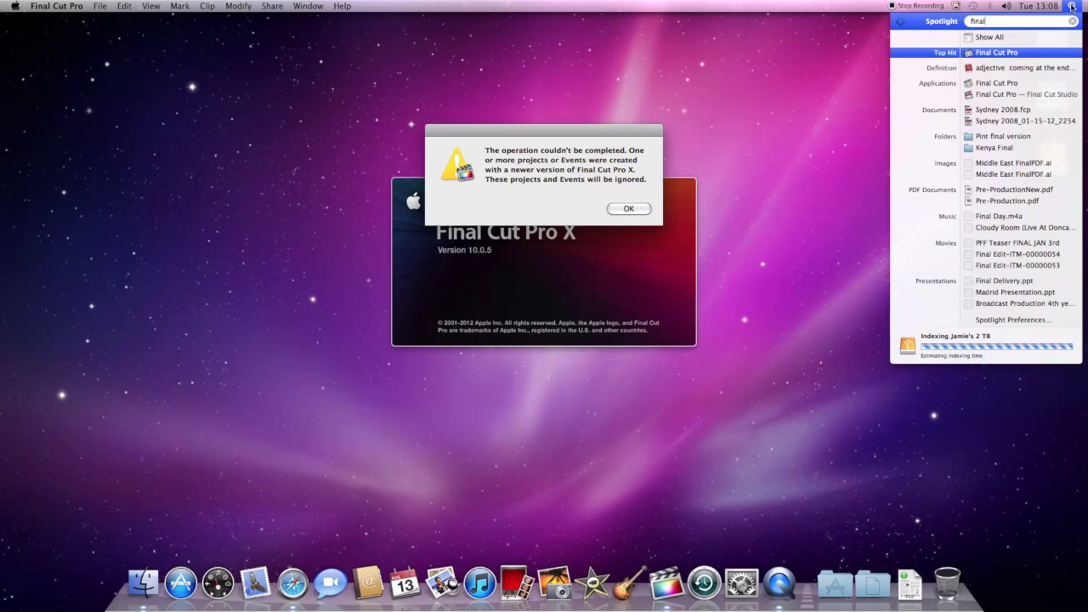
left_click(789, 218)
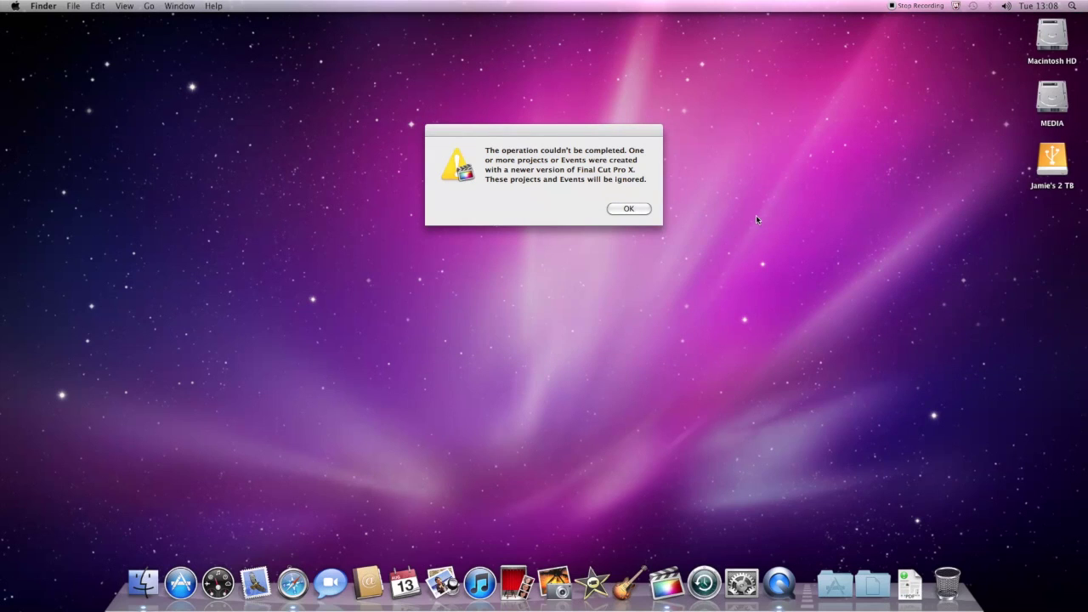
left_click(629, 209)
left_click(629, 209)
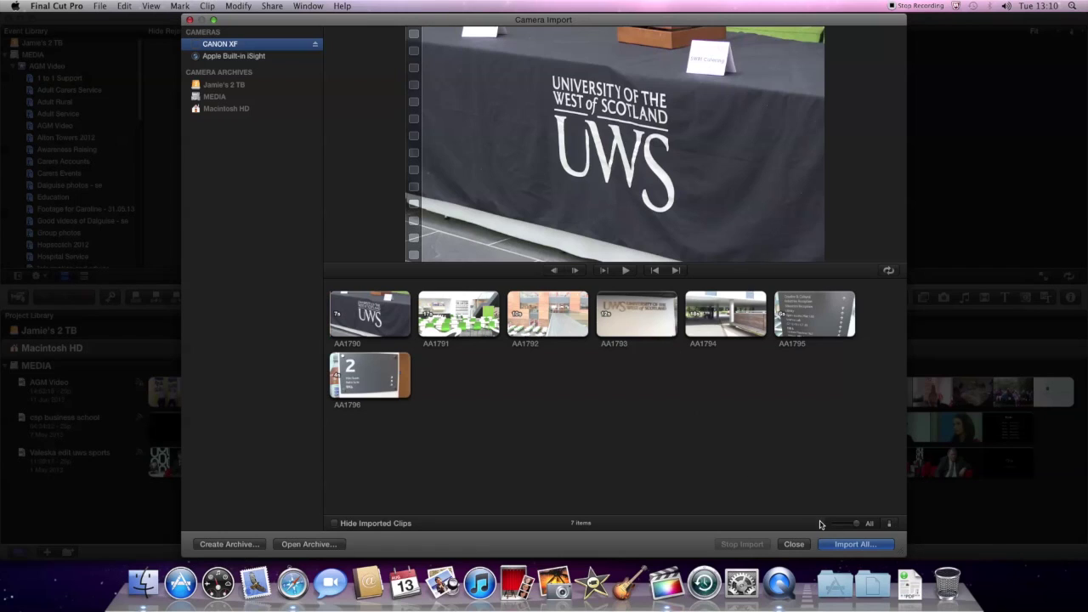
Step: Import all seven camera clips and set the import to go into a new event
left_click(841, 548)
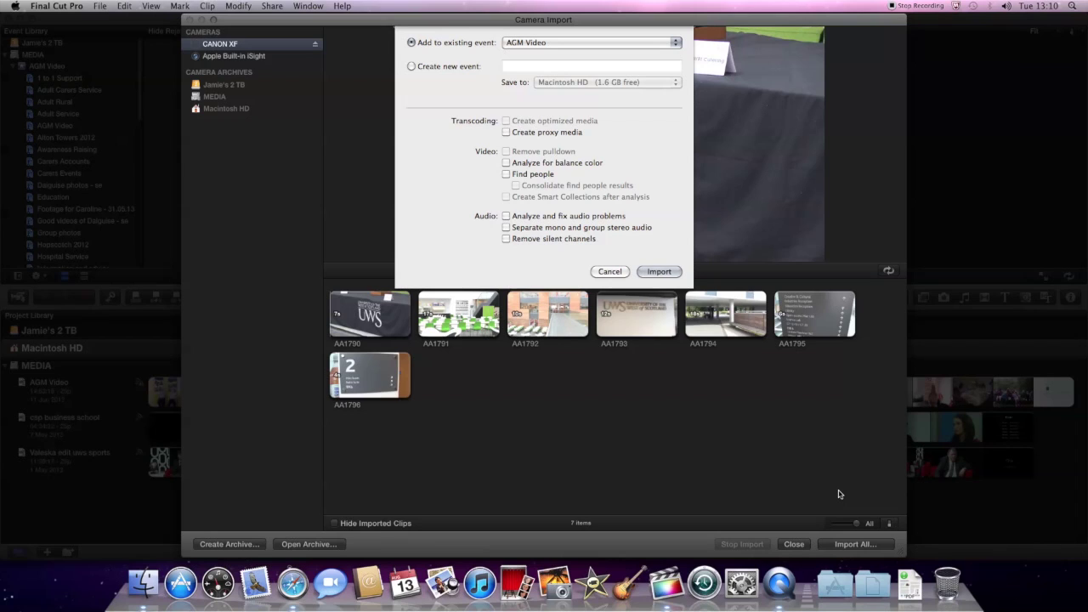
mouse_move(570, 119)
Step: Create a new event named 'Around Ayr Campus' for the imported clips
left_click(412, 67)
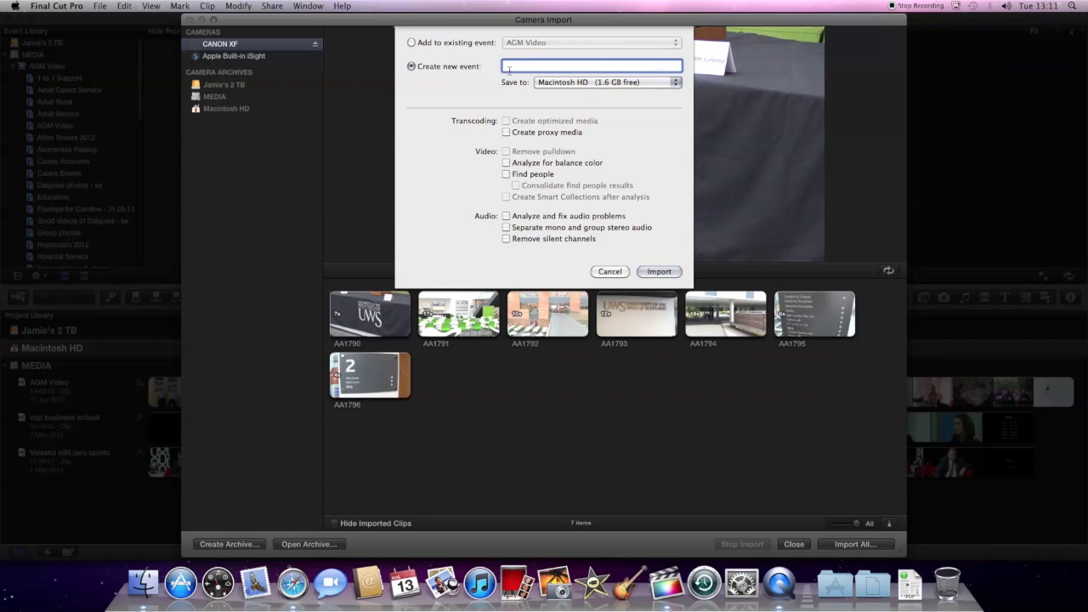
type("Around Ayr Campus")
left_click(632, 83)
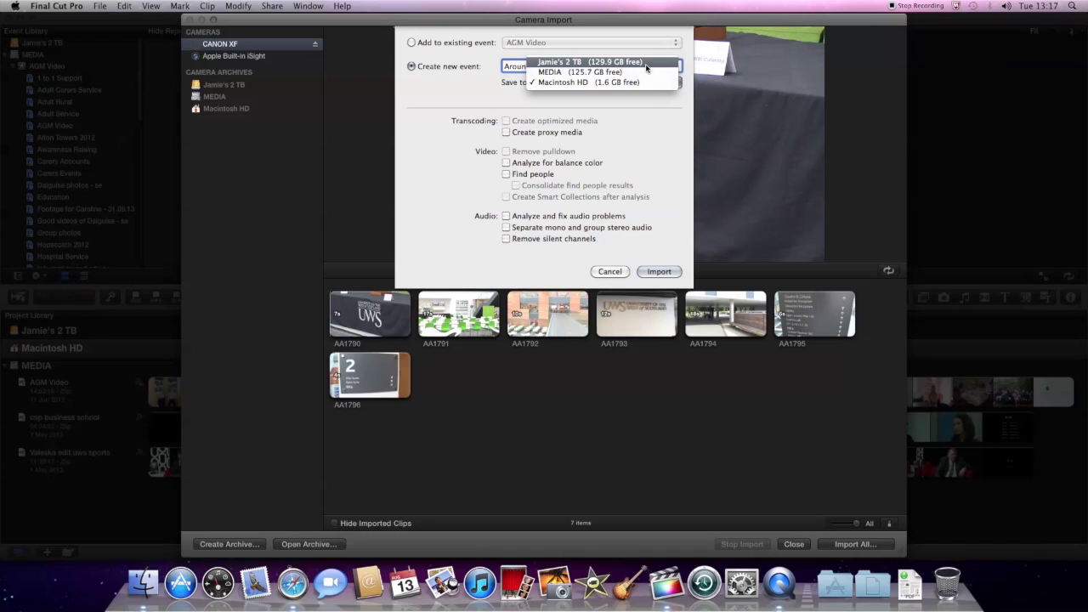
Step: Set the new event to save to the external 2 TB drive
left_click(646, 62)
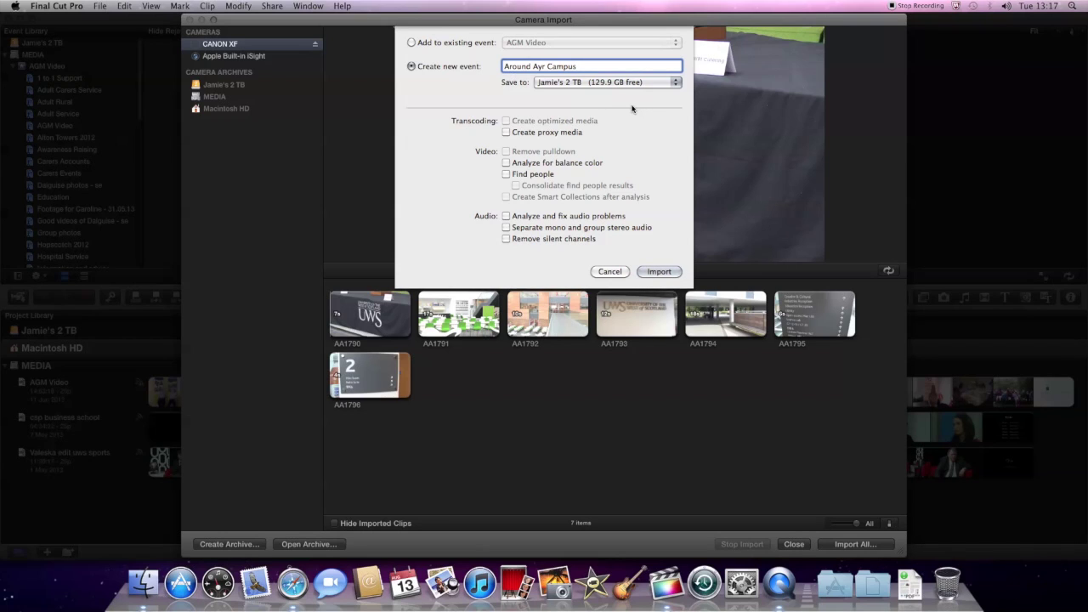
Step: Import the seven clips into Around Ayr Campus and close the Camera Import window
left_click(659, 272)
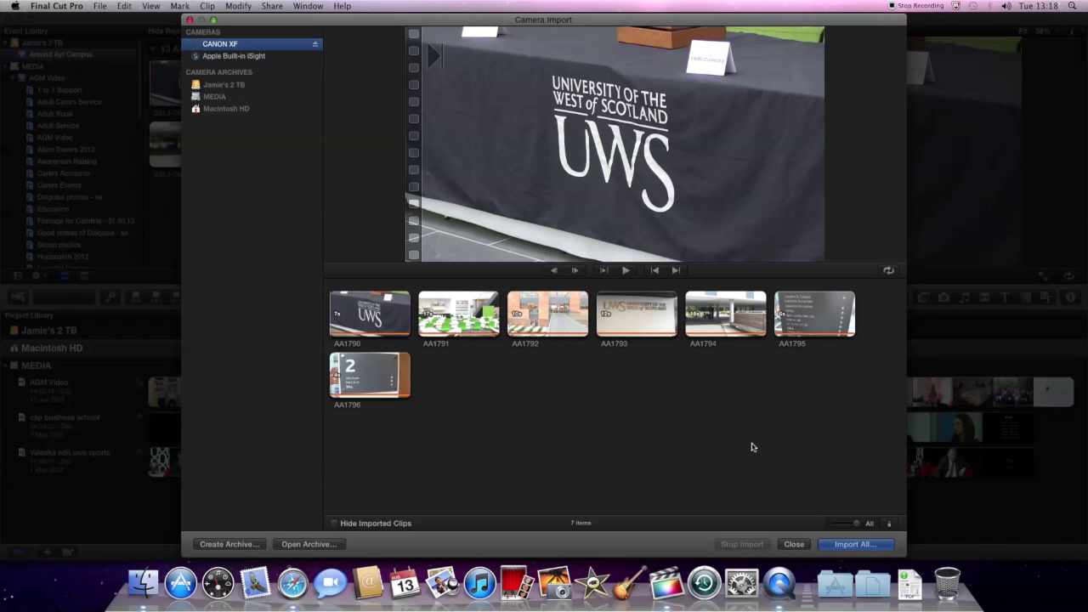
left_click(794, 544)
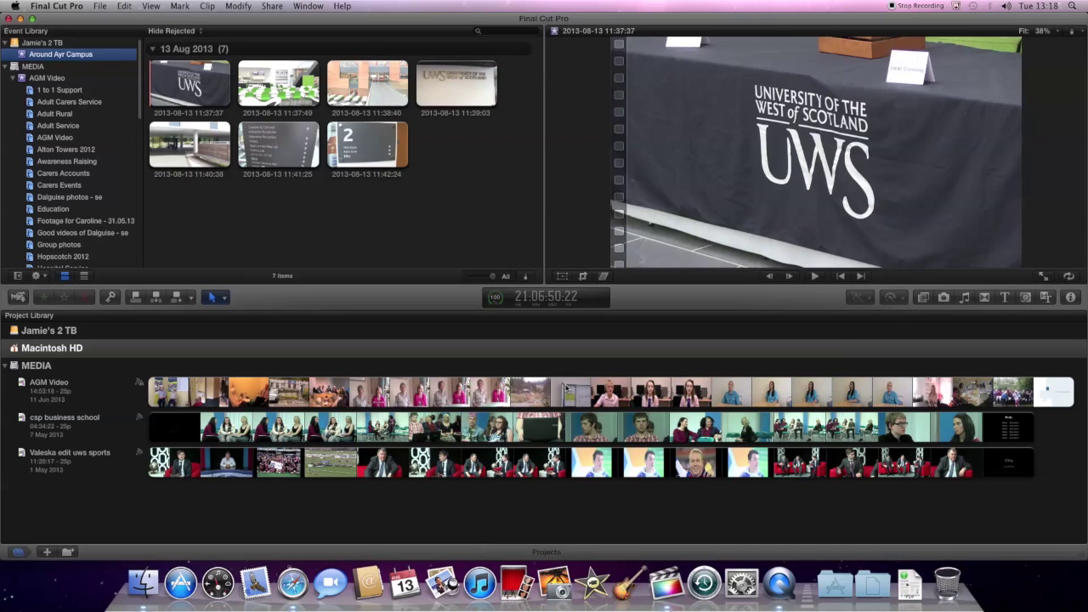
left_click(309, 8)
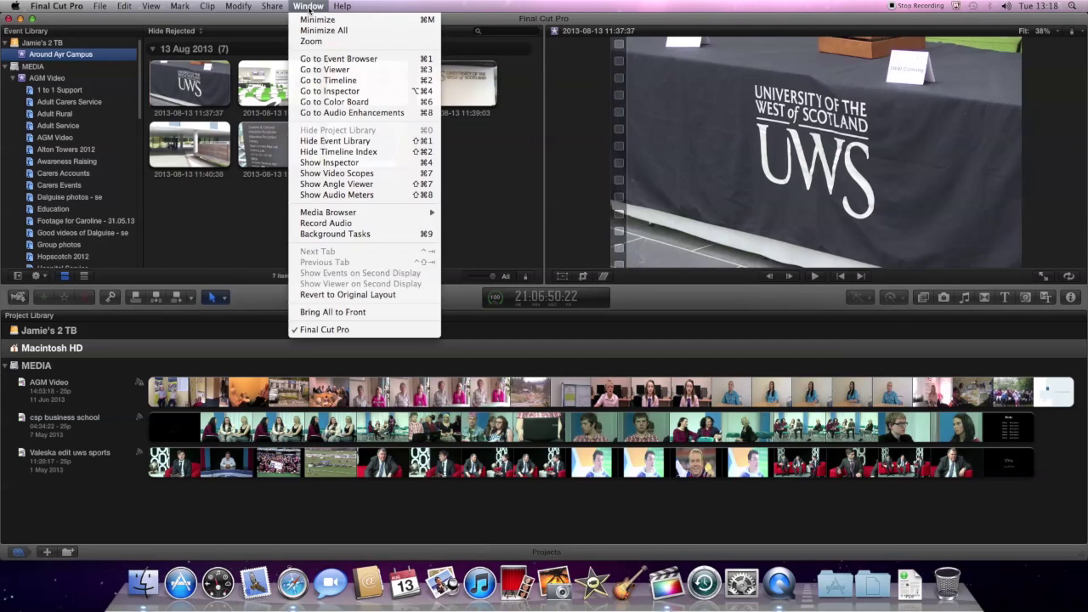
left_click(338, 234)
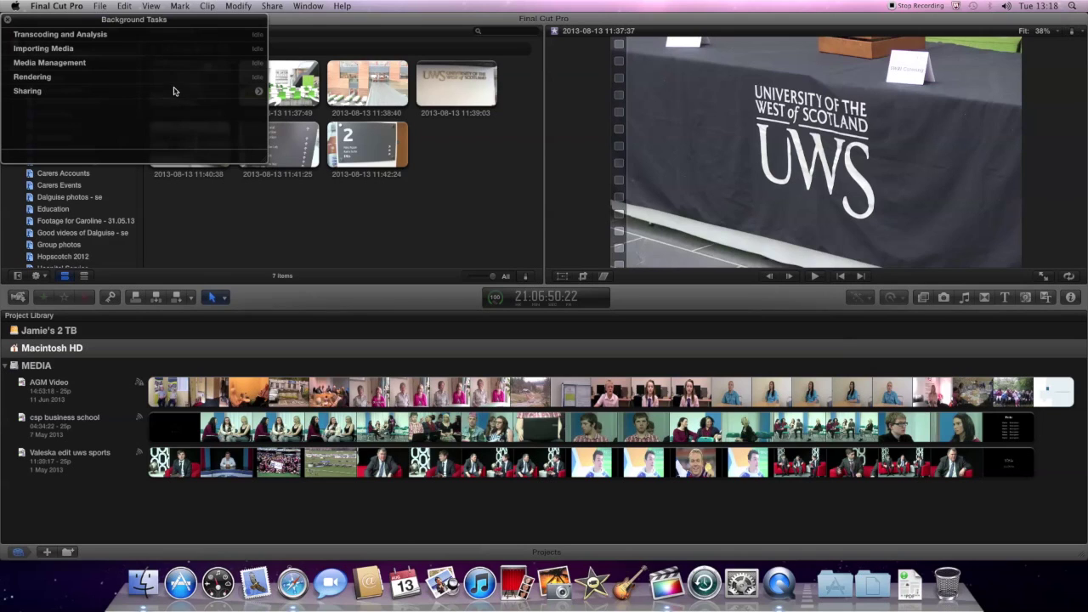
left_click(6, 21)
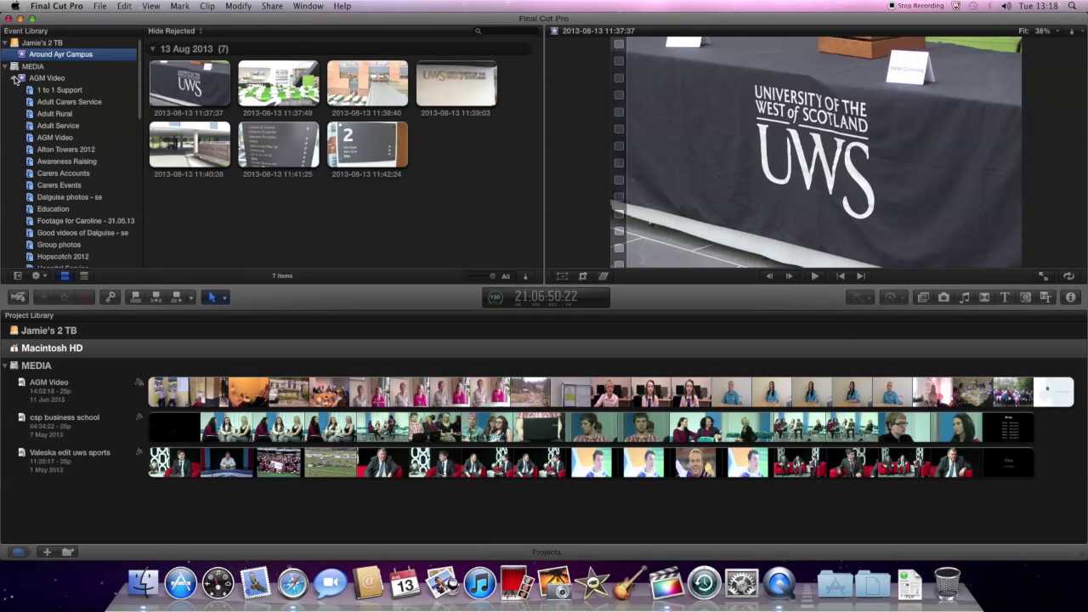
Step: Collapse AGM Video and MEDIA, leaving the Around Ayr Campus event selected
left_click(16, 78)
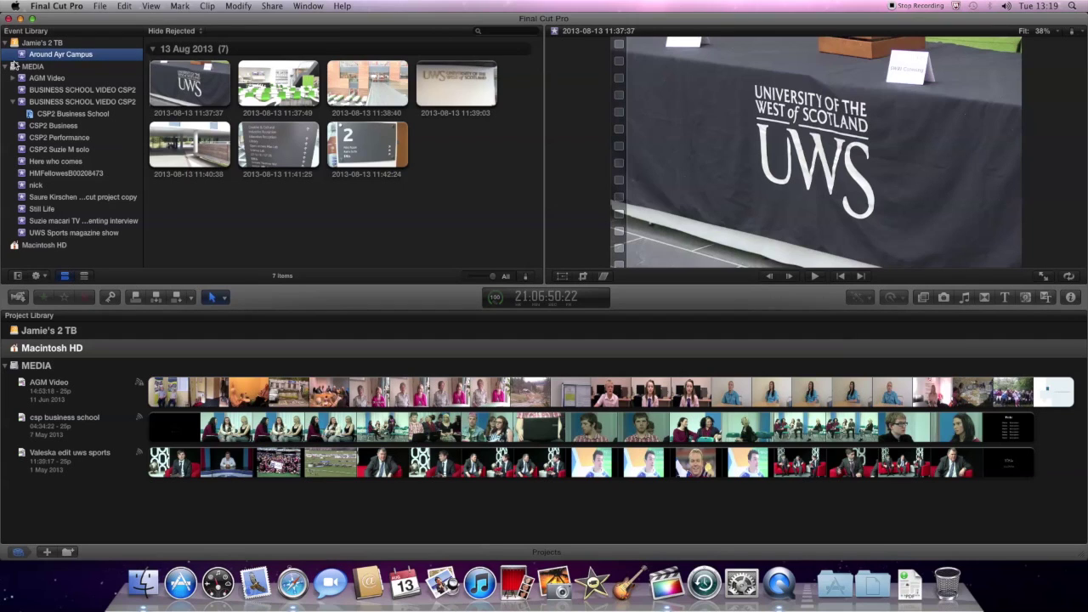
left_click(6, 66)
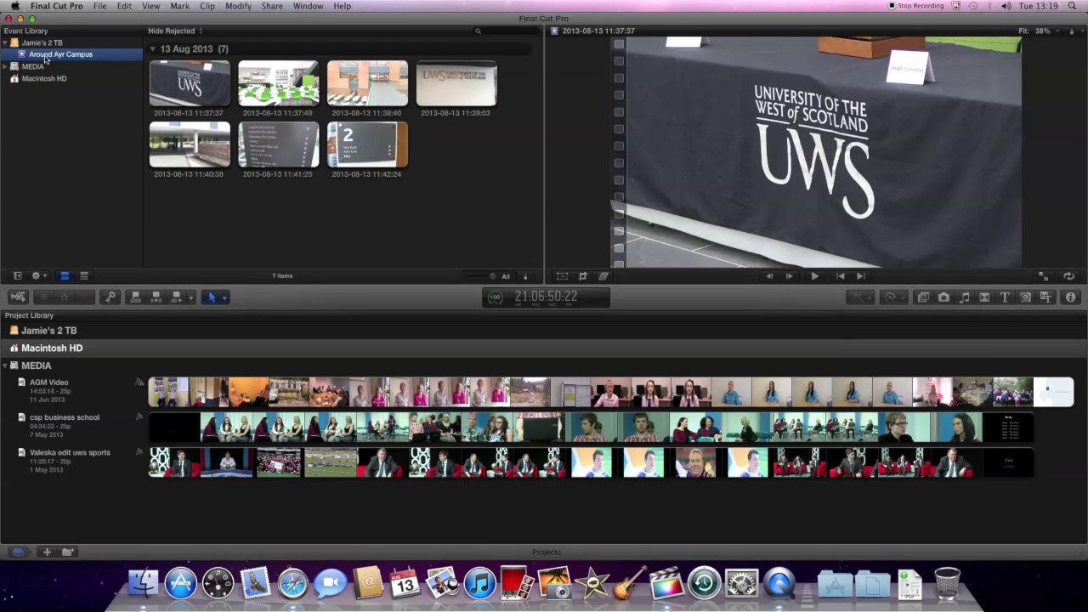
left_click(49, 57)
left_click(24, 57)
Step: Play back the first four clips: the opening shot, canteen, 11:38:40 and 11:39:03
left_click(142, 85)
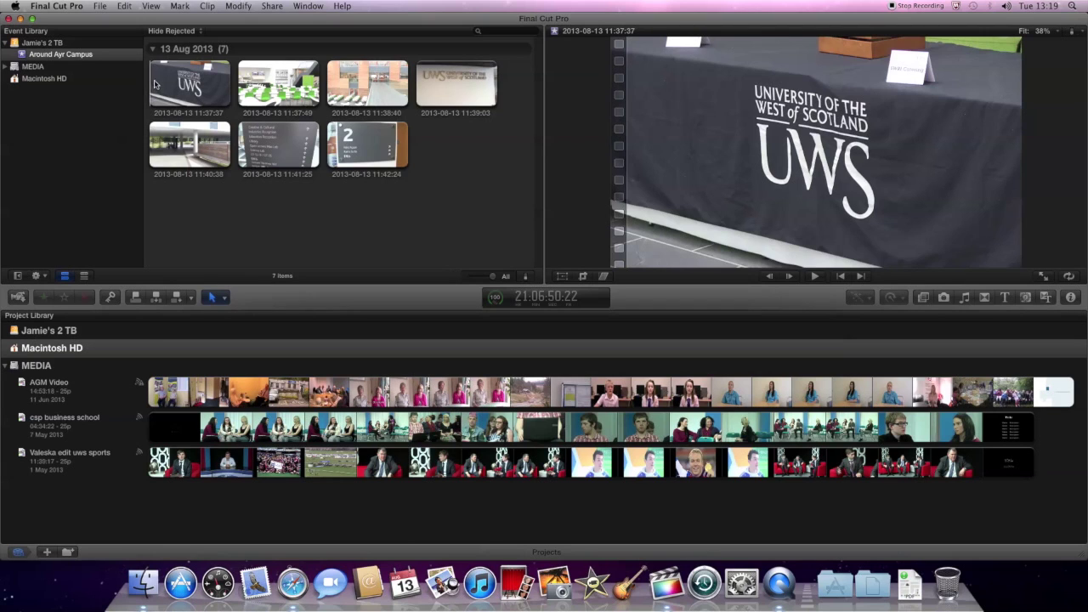
key("space")
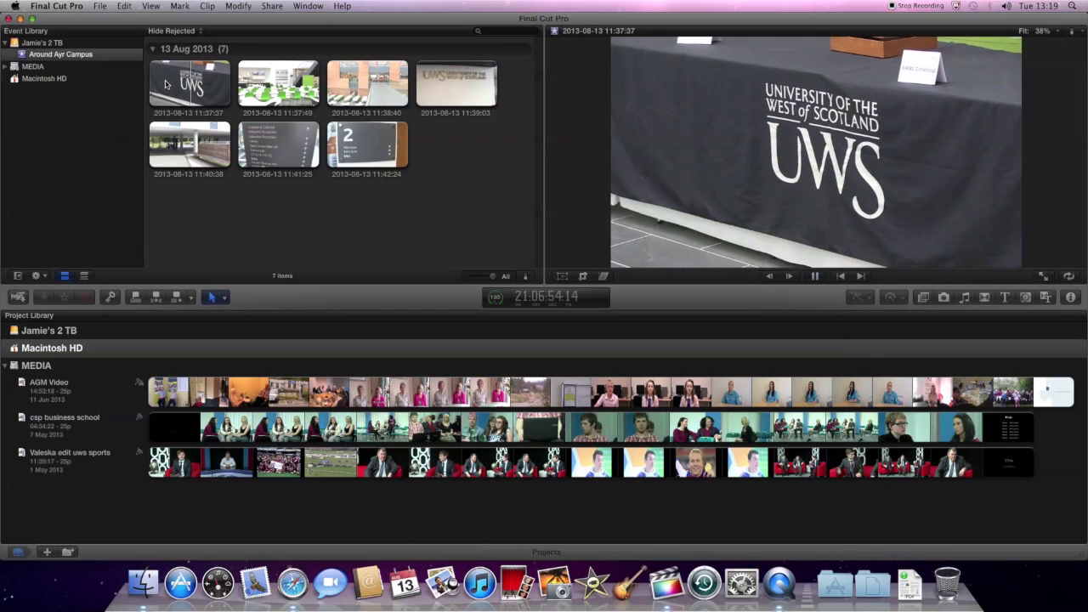
left_click(257, 85)
key("space")
key("space")
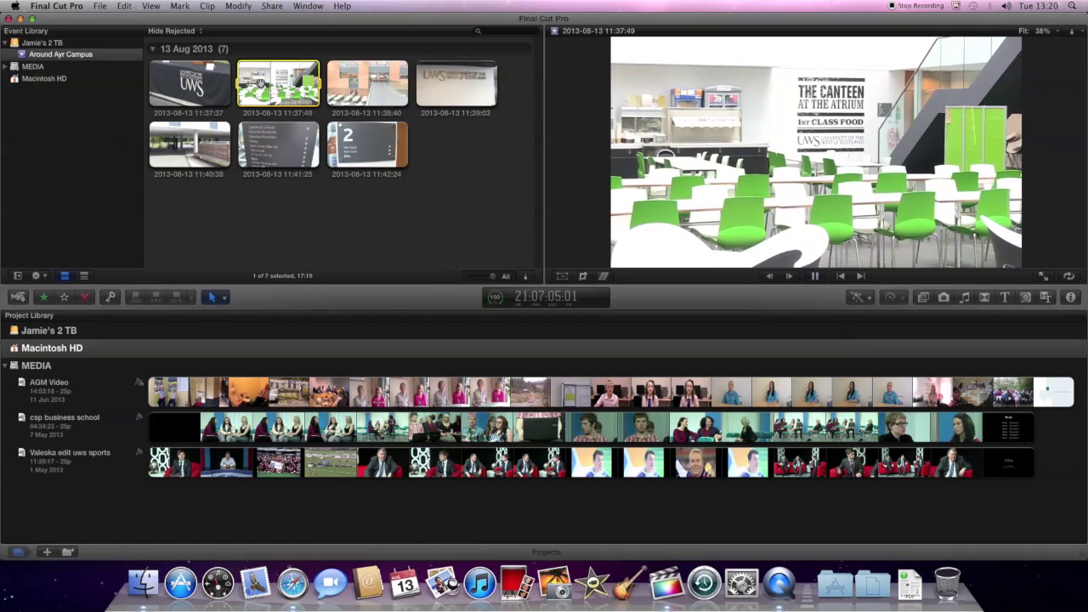
left_click(366, 85)
key("space")
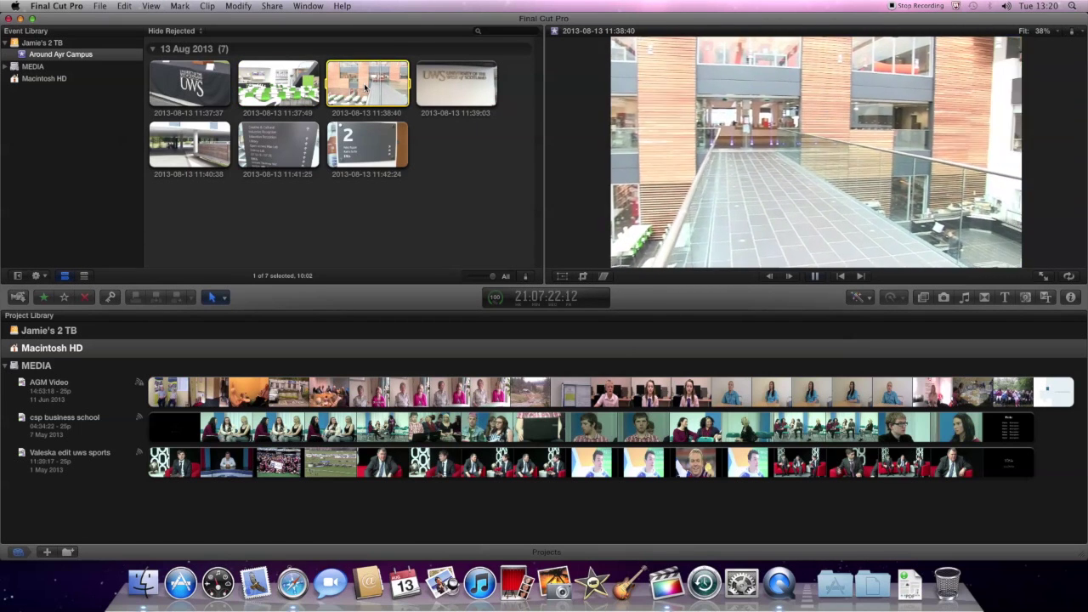
left_click(453, 85)
key("space")
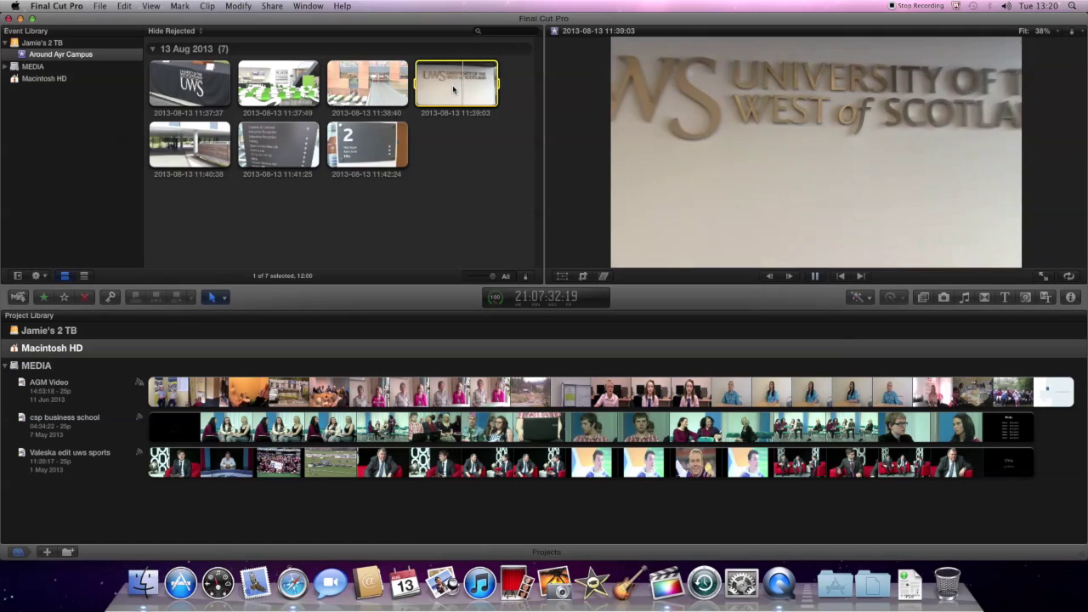
Step: Play the 11:40:38 walkway and 11:41:25 signage clips, stopping on the 11:42:24 sign
key("space")
left_click(201, 146)
key("space")
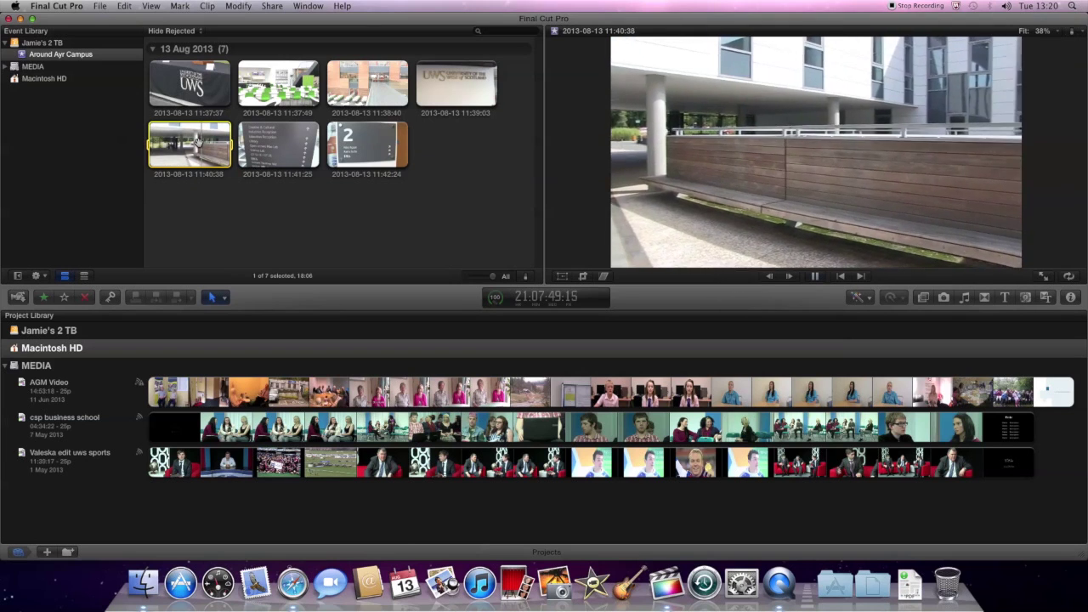
left_click(270, 136)
key("space")
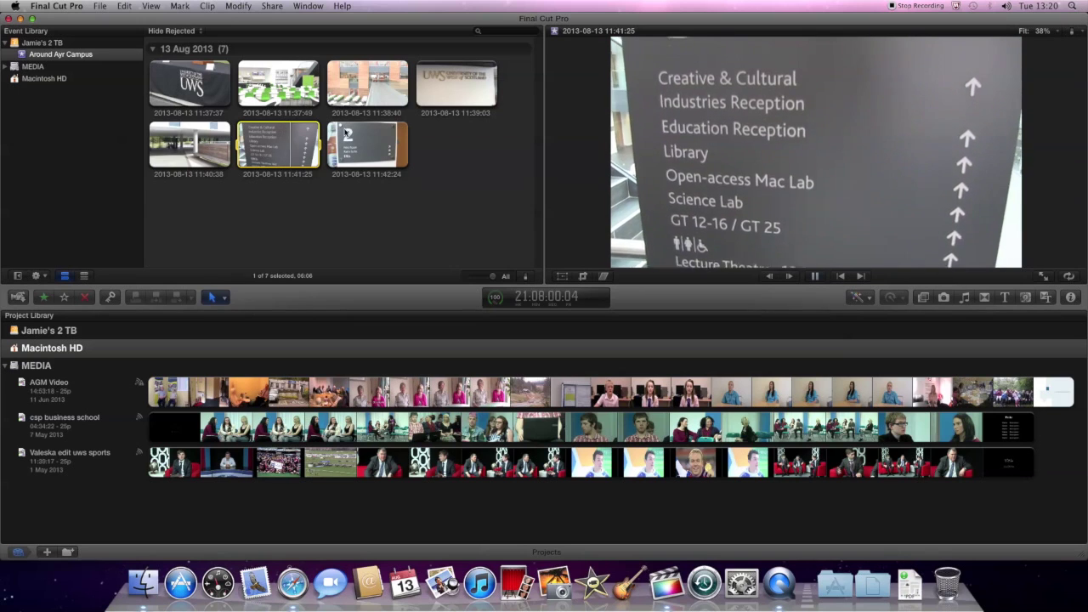
left_click(359, 139)
key("space")
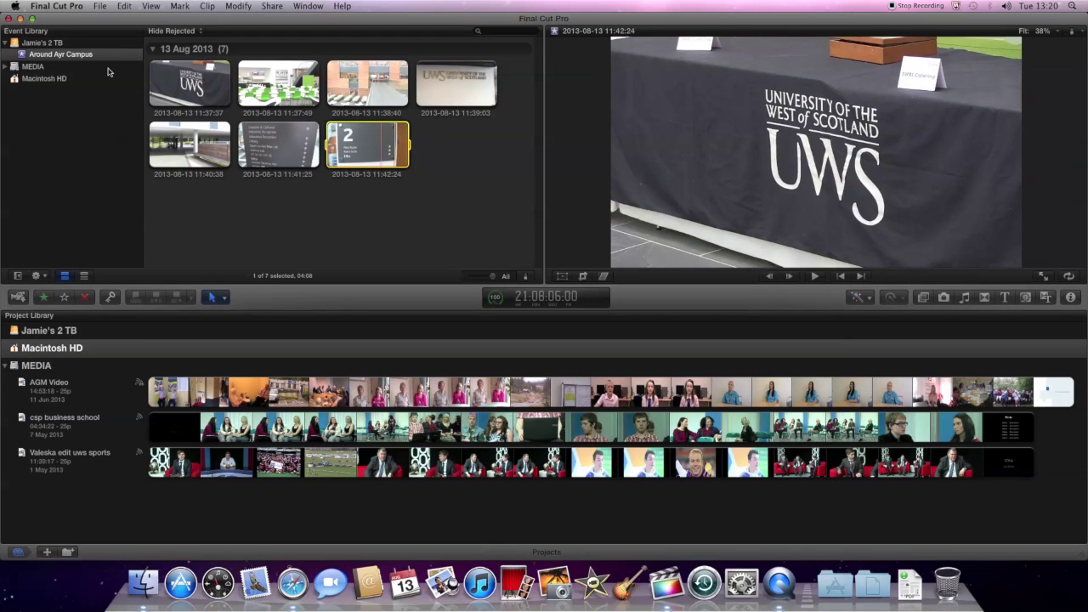
Step: Create a new project named 'Around Ayr Campus' in the Around Ayr Campus event
left_click(99, 7)
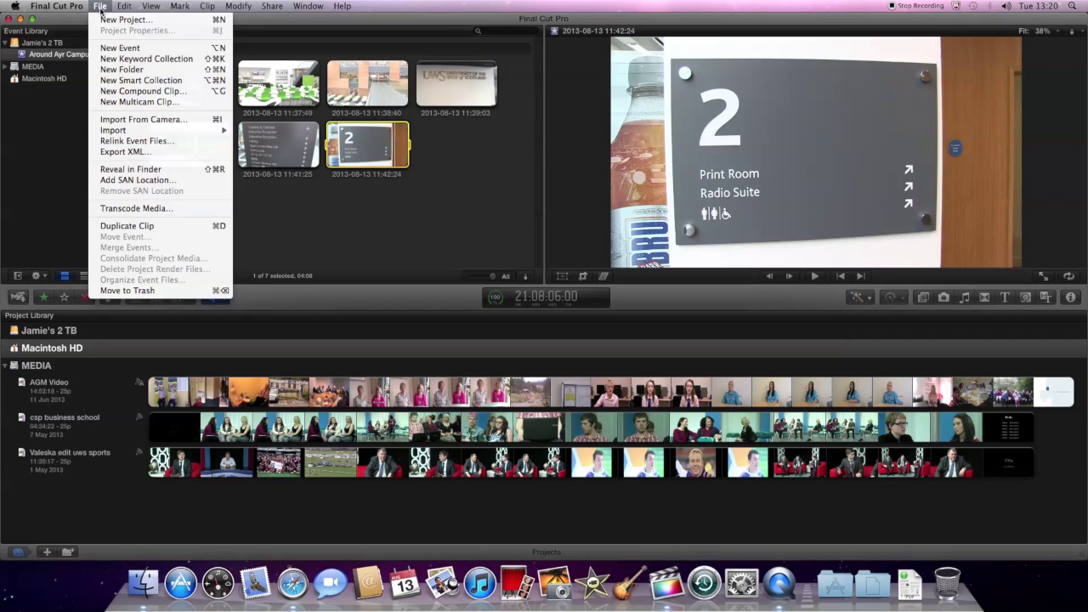
left_click(114, 20)
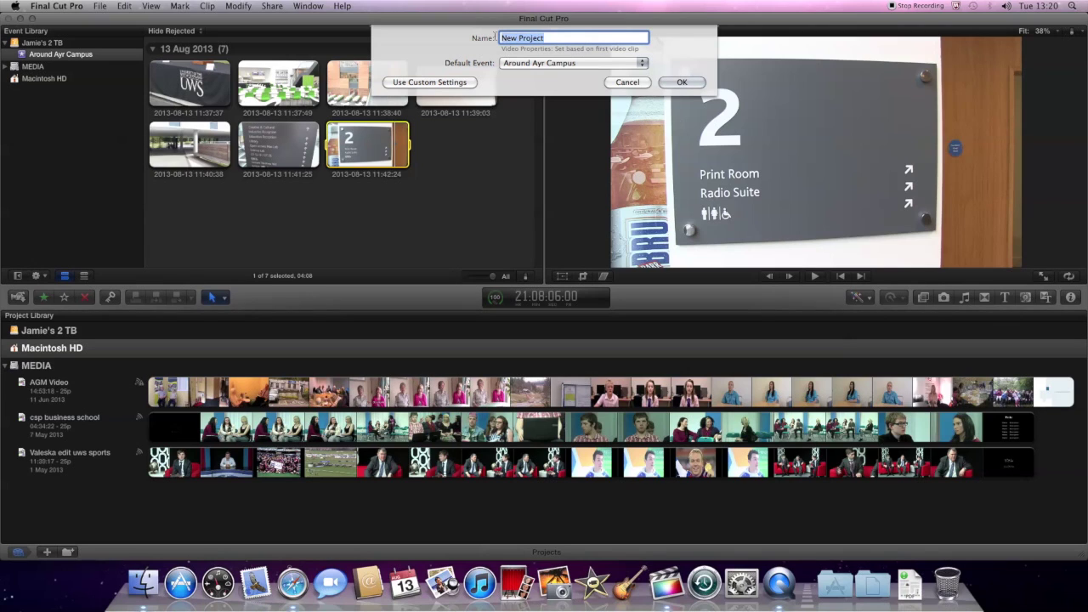
type("Around Ayr Campus")
left_click(679, 82)
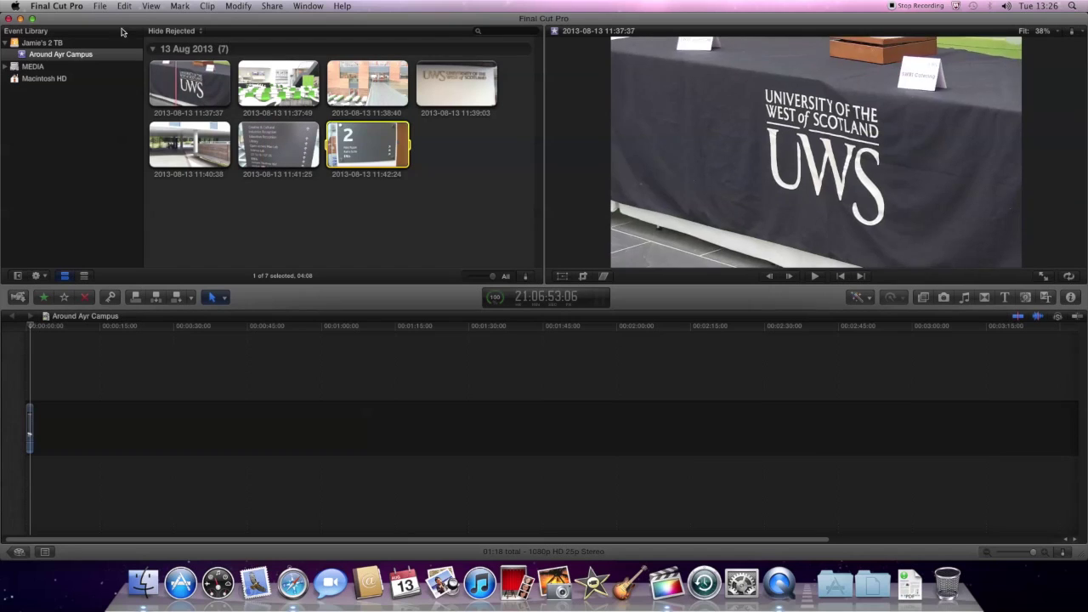
Step: Quit Final Cut Pro from the application menu
left_click(64, 6)
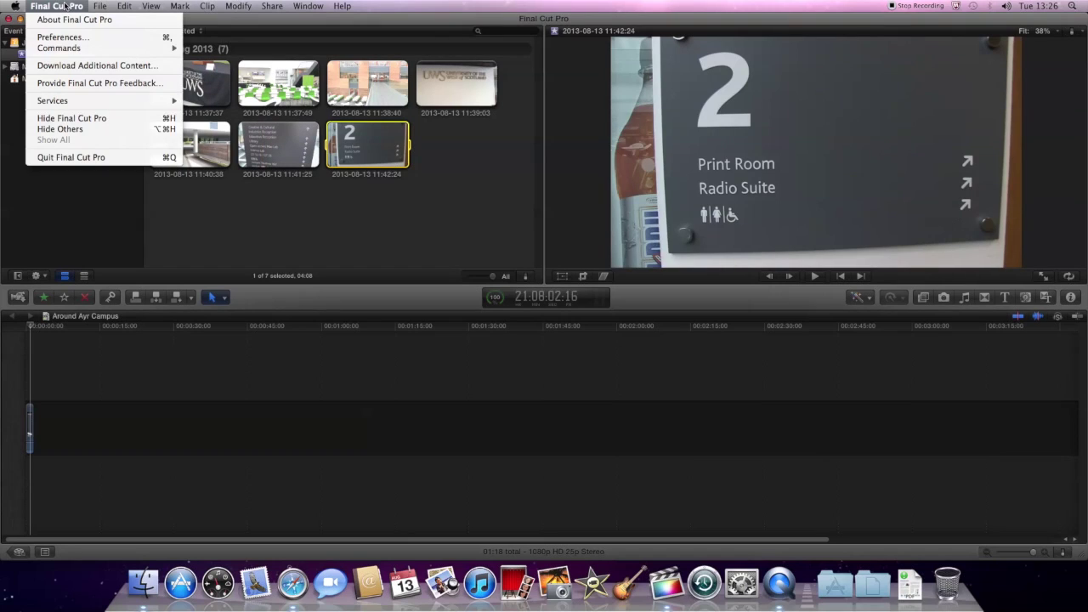
left_click(71, 157)
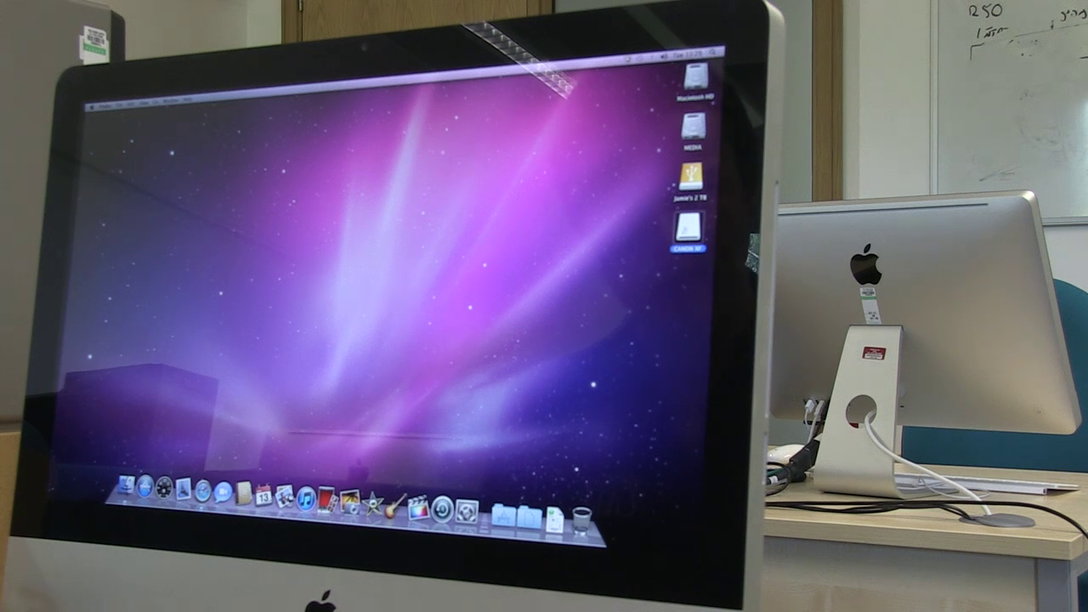
Step: Eject the CANON XF card by dragging its desktop icon to the Dock's Trash
left_click_drag(687, 227, 581, 515)
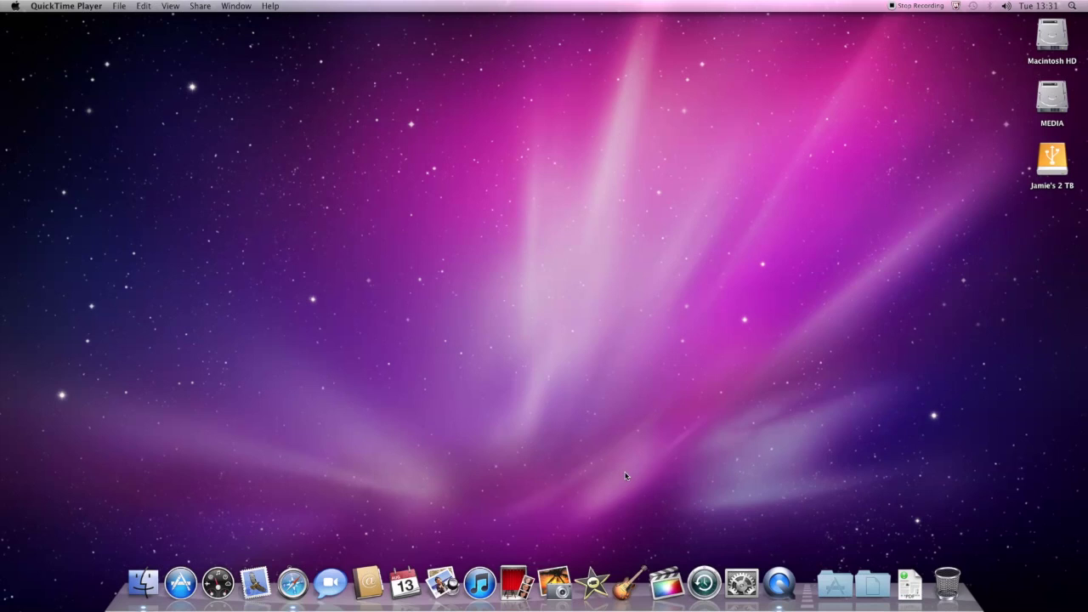
Step: Relaunch Final Cut Pro from the Dock and dismiss the newer-version alert
left_click(667, 582)
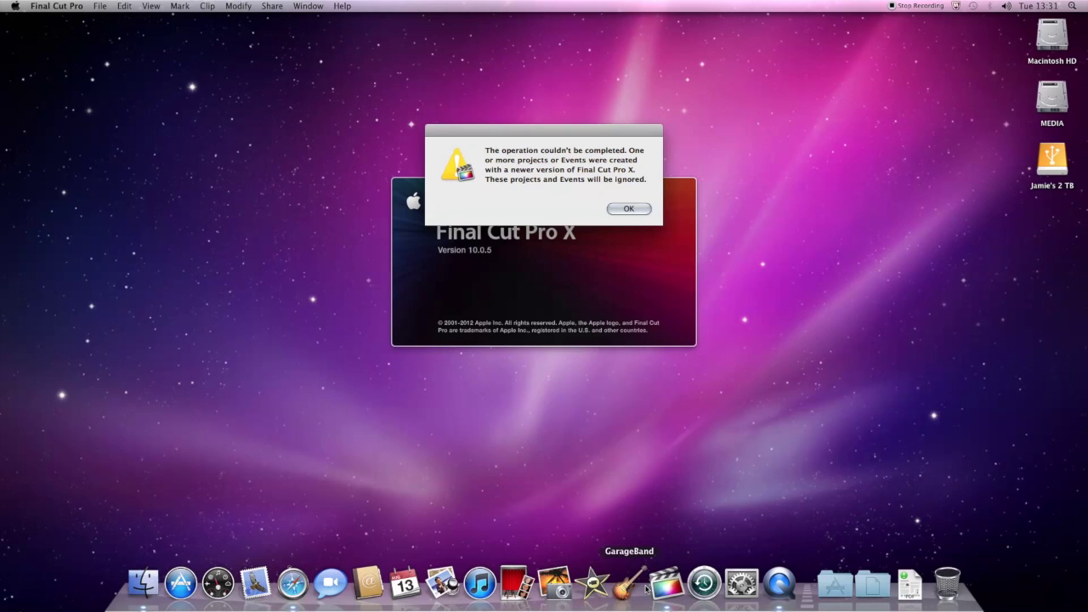
left_click(629, 208)
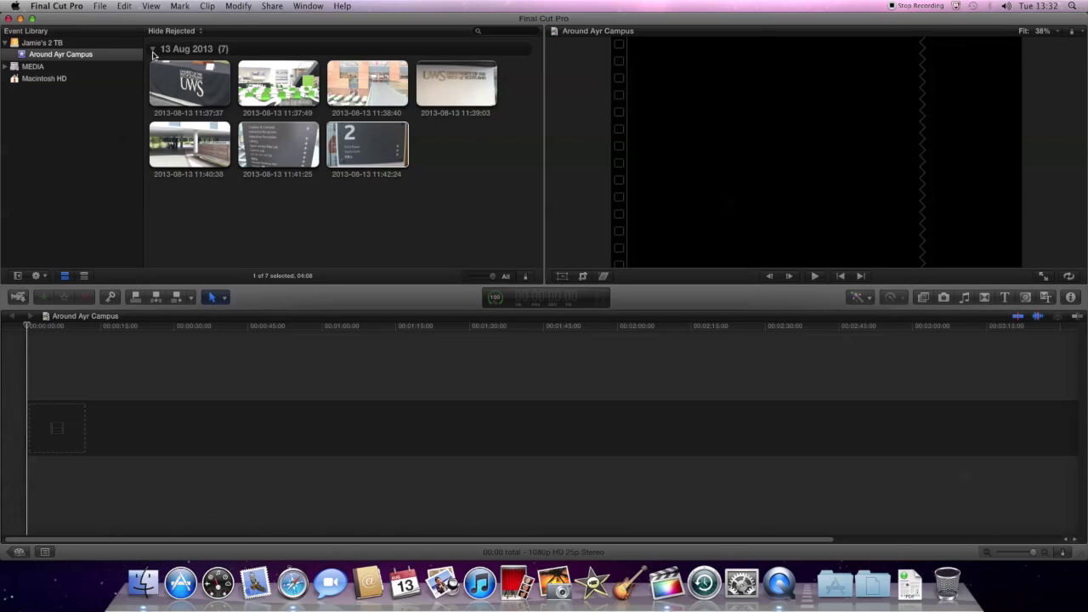
left_click(153, 51)
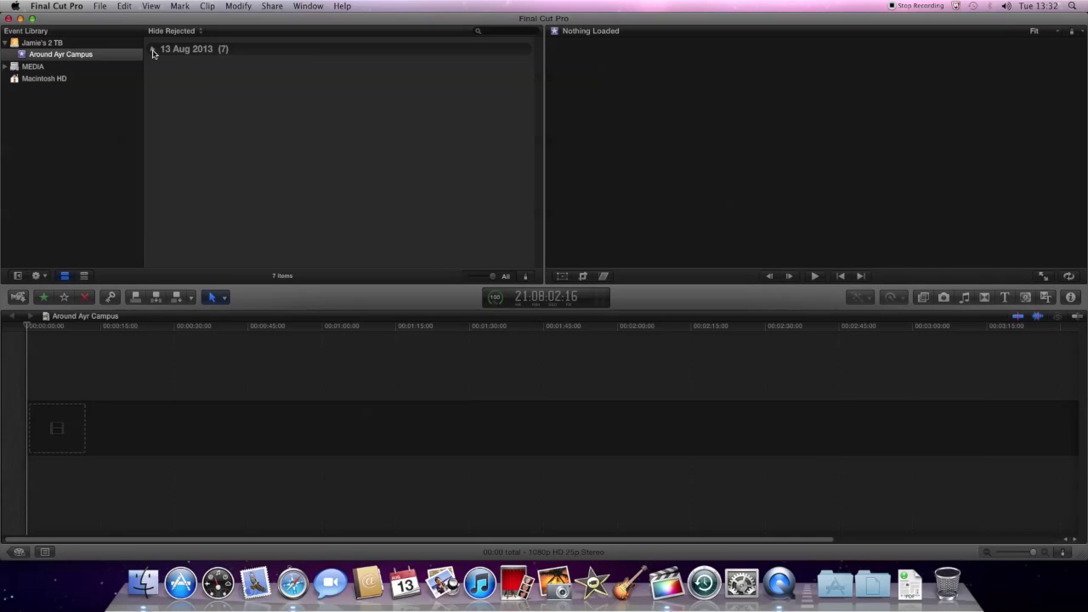
left_click(154, 51)
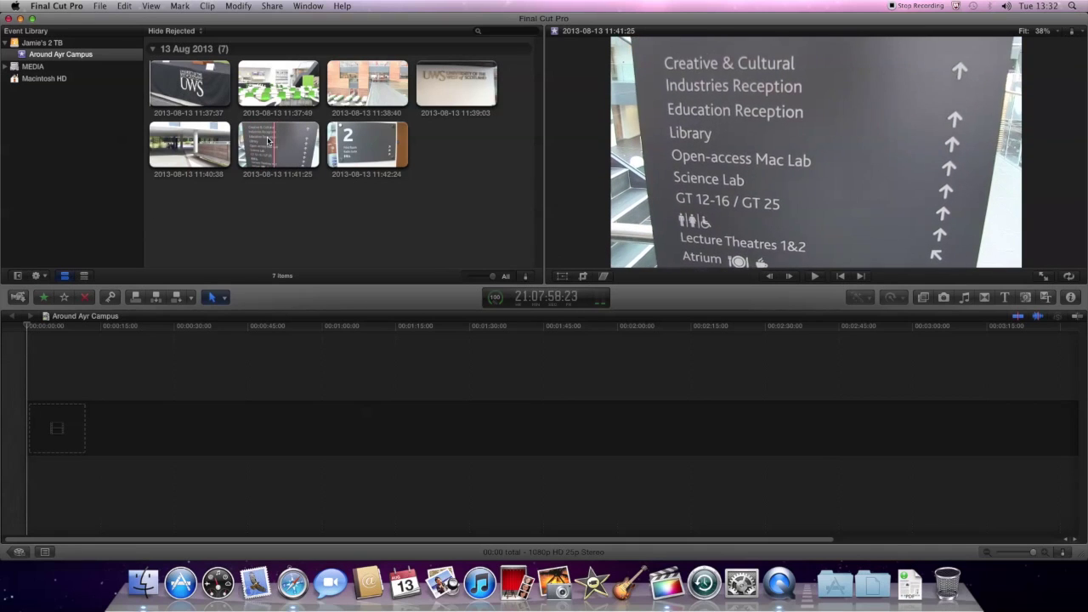
Step: Play back the 11:38:40 atrium clip and the 2 Print Room clip
key("space")
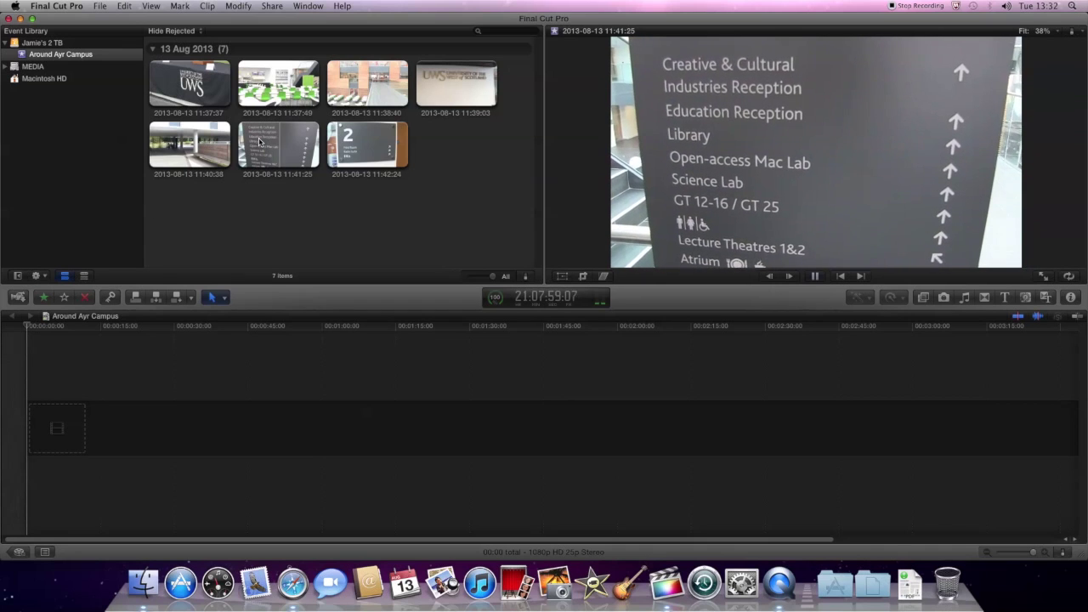
left_click(349, 80)
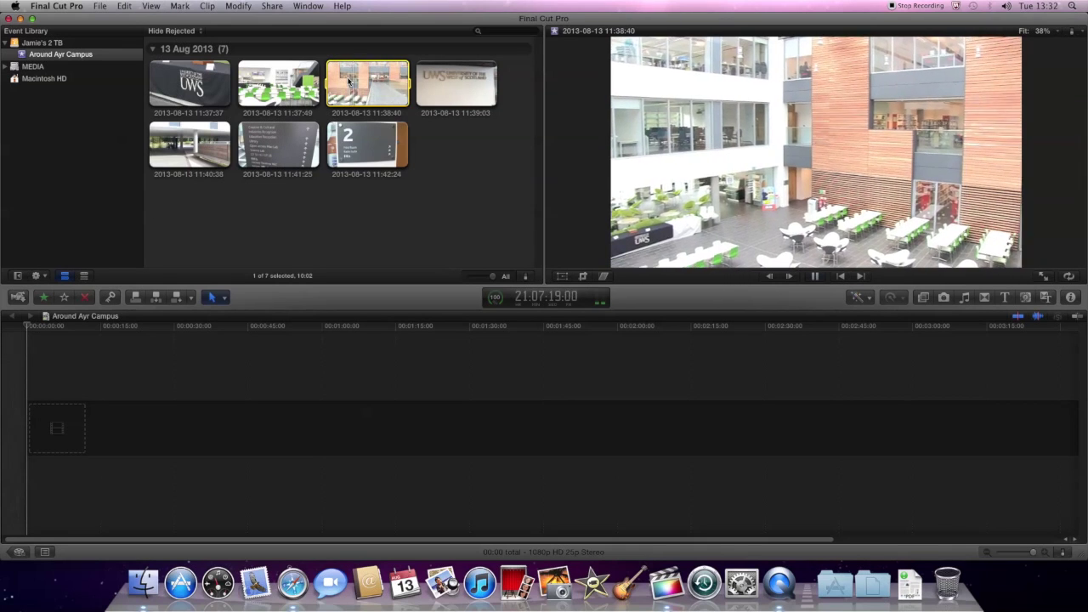
left_click(356, 144)
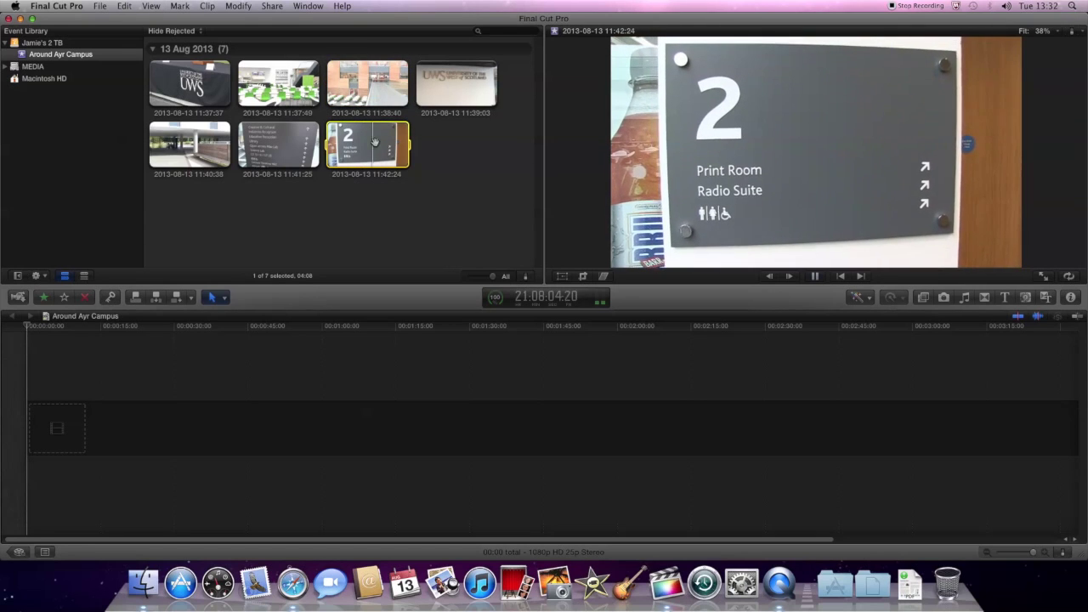
key("space")
Step: Review the 11:39:03 and 11:40:38 walkway clips, then play the UWS 11:37:37 clip
left_click(461, 90)
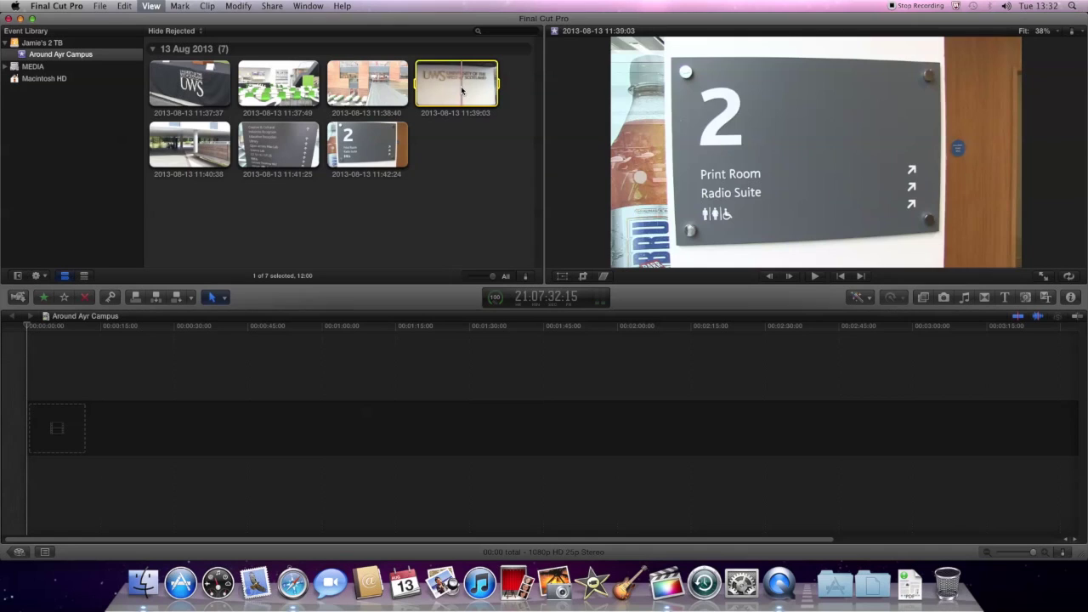
left_click(194, 136)
key("space")
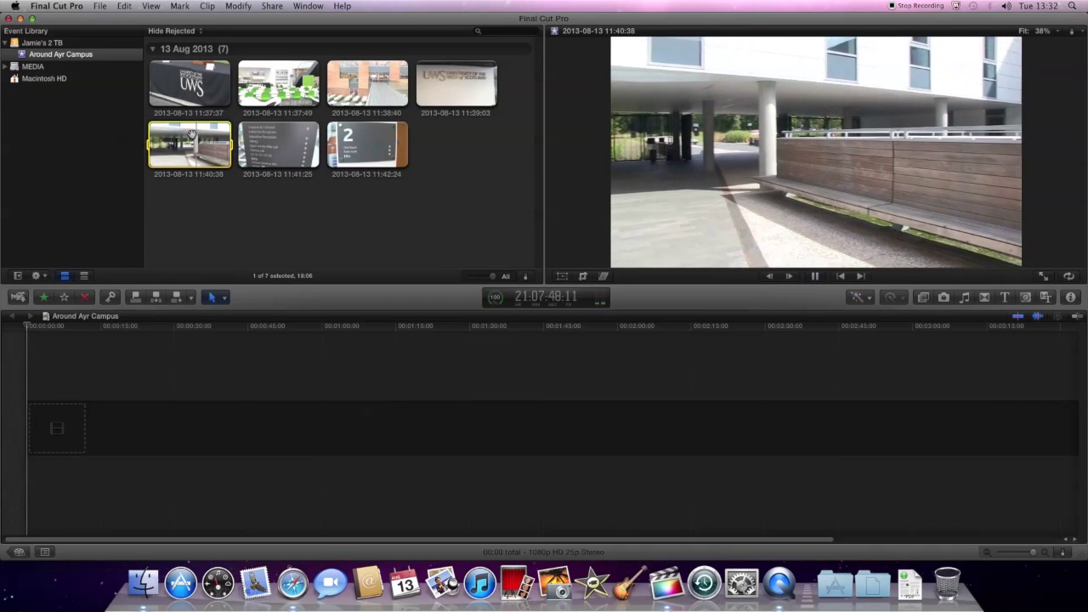
left_click(197, 92)
key("space")
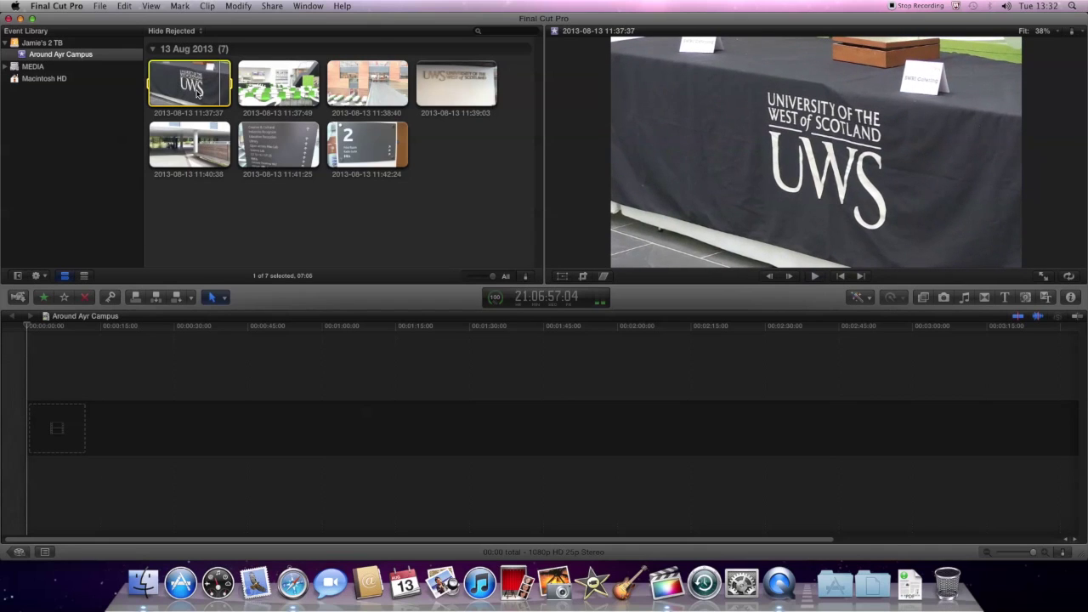
key("space")
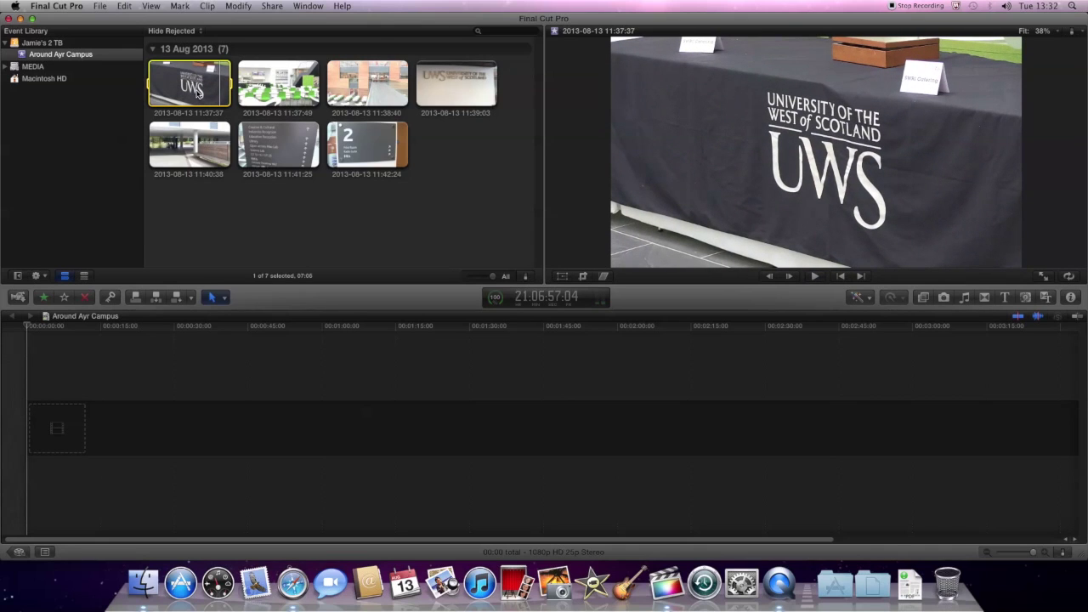